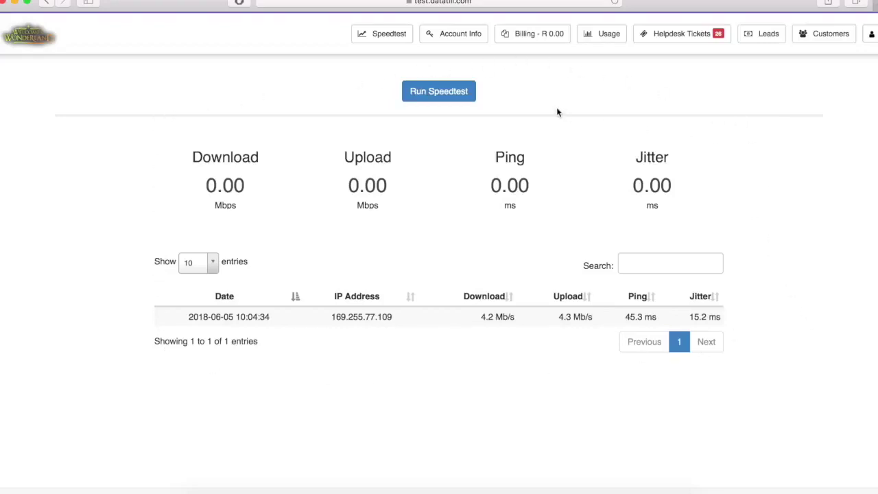
- Open the account information and review the full request form for account info changes
{"action": "left_click", "coordinate": [463, 38]}
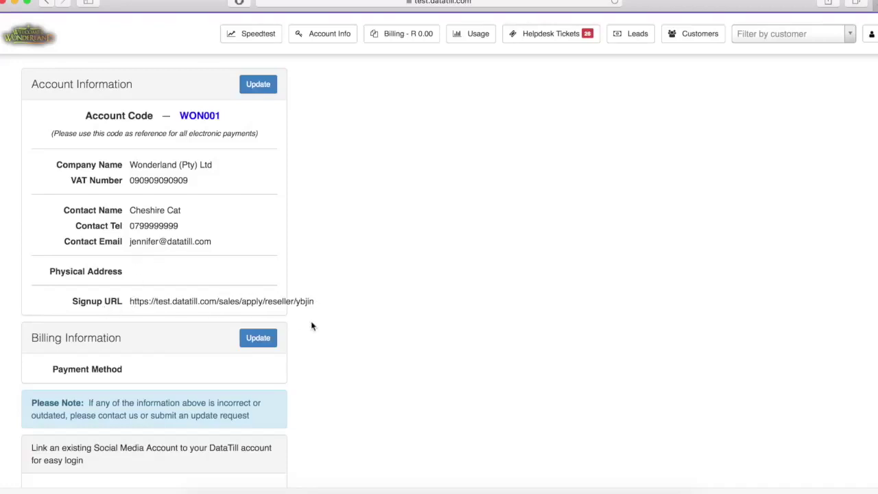
{"action": "left_click", "coordinate": [394, 479]}
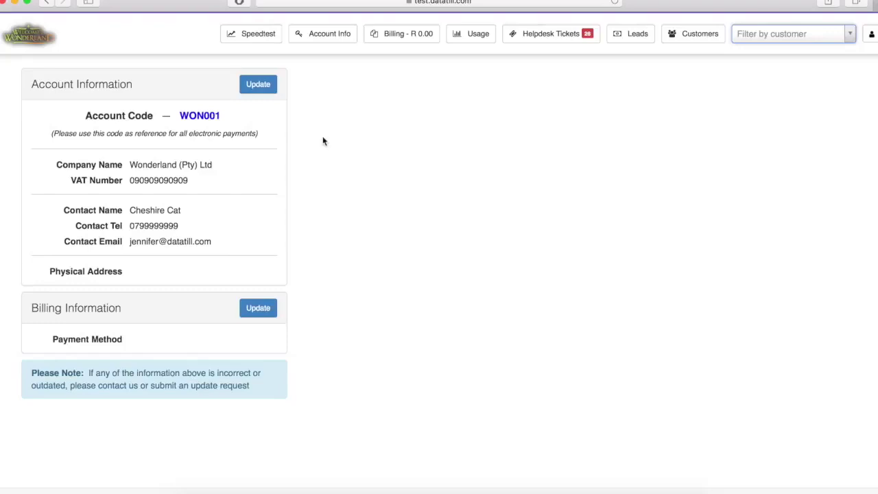
{"action": "left_click", "coordinate": [268, 86]}
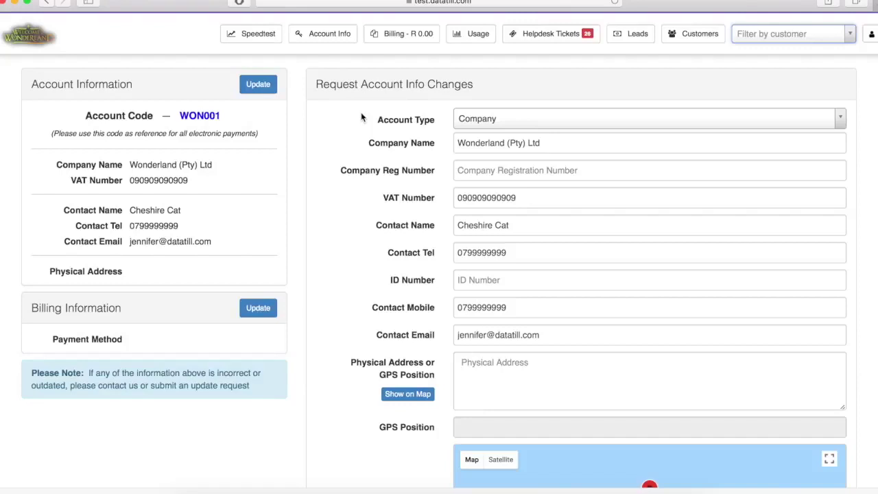
{"action": "scroll", "coordinate": [507, 384], "scroll_direction": "down", "scroll_amount": 5}
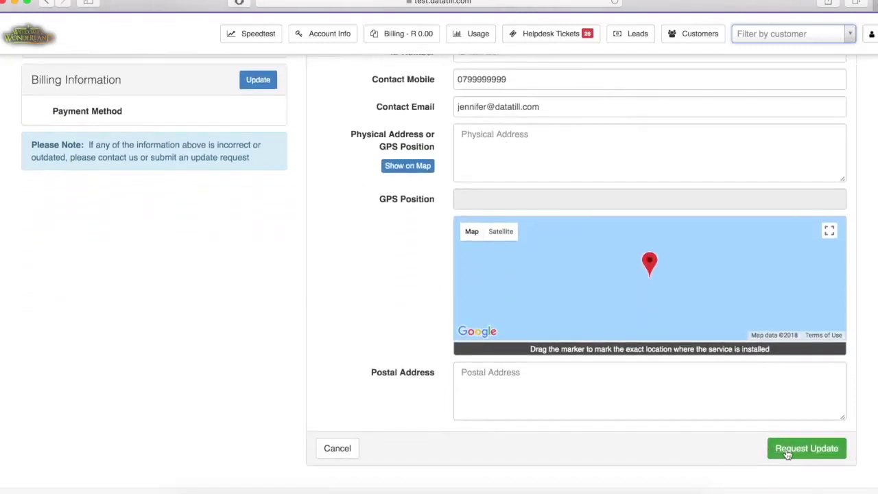
{"action": "scroll", "coordinate": [278, 235], "scroll_direction": "up", "scroll_amount": 5}
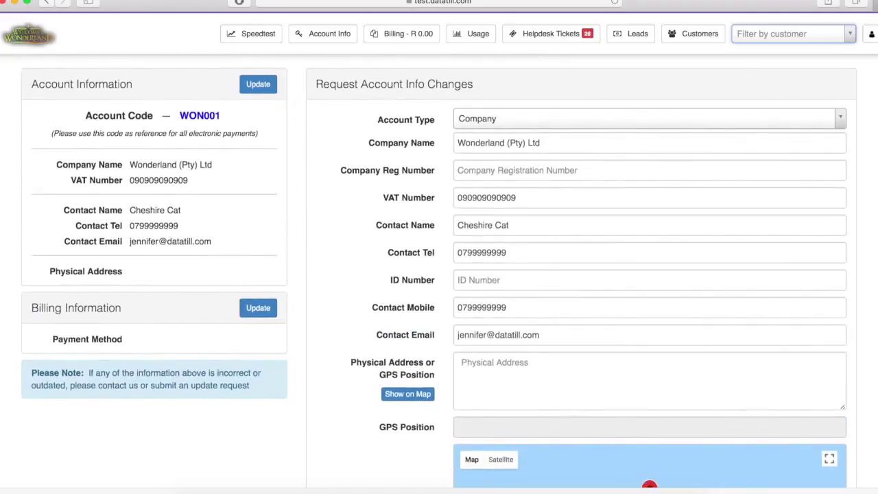
- Filter by customer Time & Co and review its request form for account info changes
{"action": "left_click", "coordinate": [800, 38]}
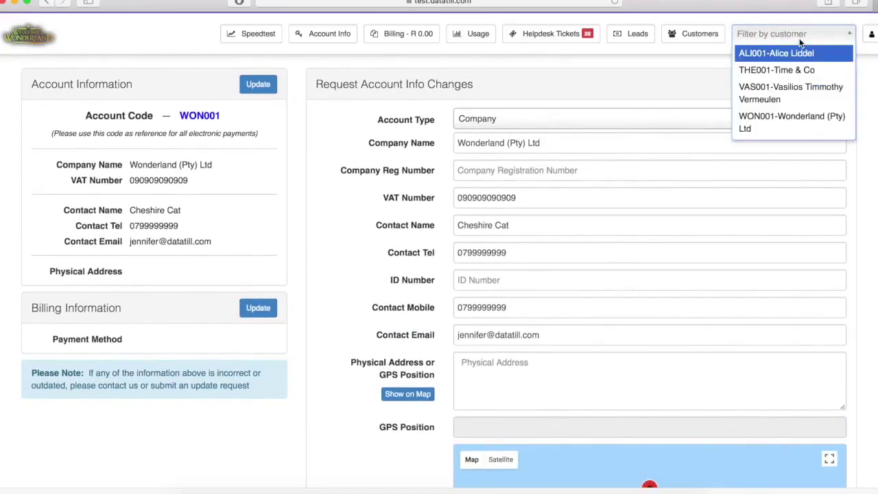
{"action": "left_click", "coordinate": [815, 71]}
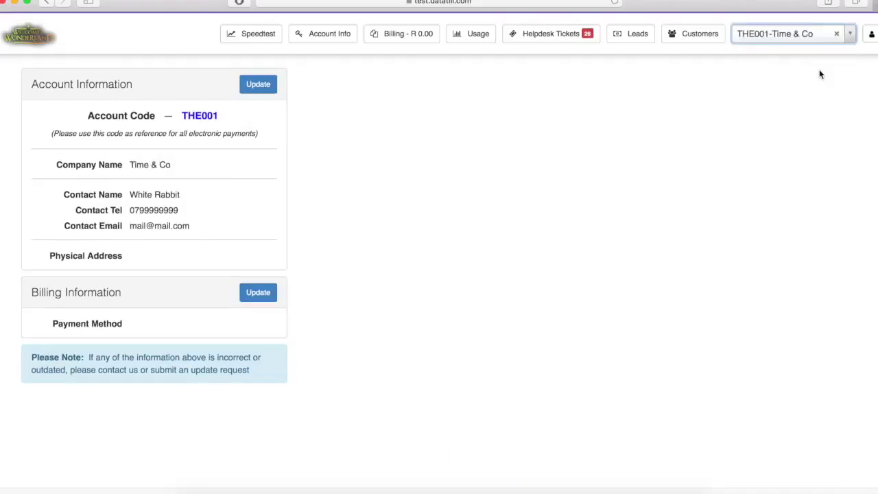
{"action": "left_click", "coordinate": [258, 84]}
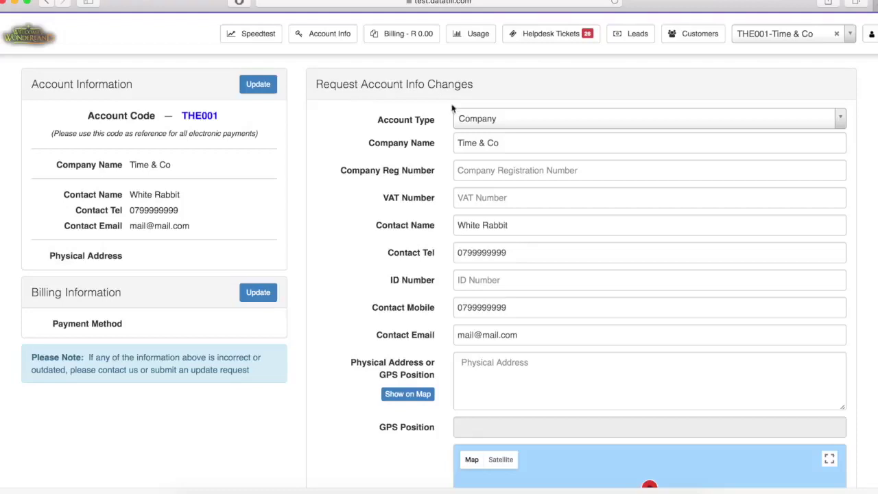
{"action": "scroll", "coordinate": [484, 359], "scroll_direction": "down", "scroll_amount": 5}
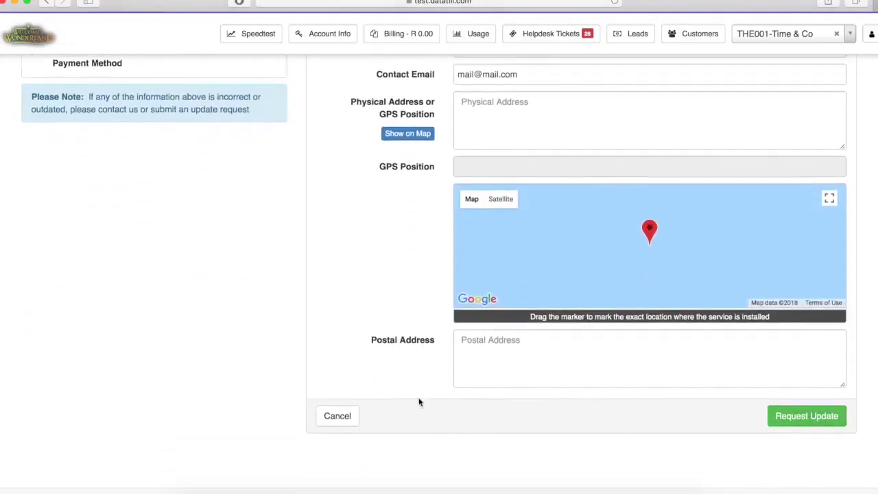
{"action": "scroll", "coordinate": [398, 391], "scroll_direction": "up", "scroll_amount": 5}
- Open the billing info change request for Time & Co and view the available payment methods
{"action": "left_click", "coordinate": [260, 294]}
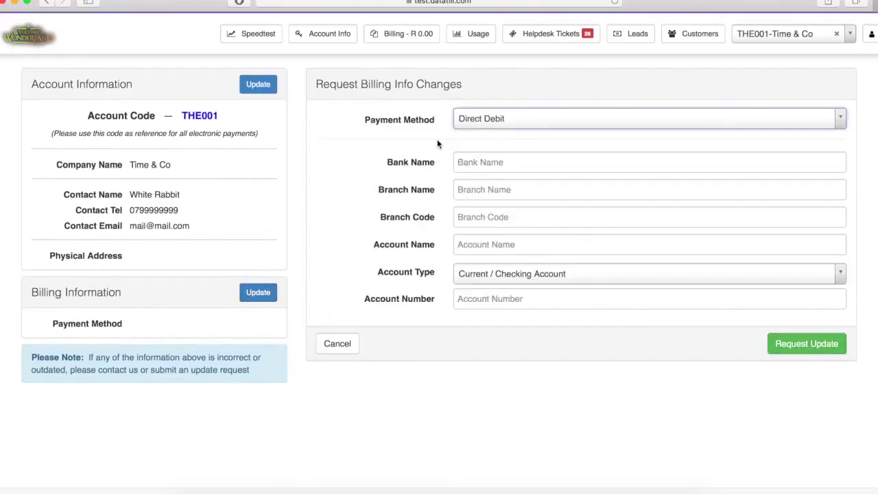
{"action": "left_click", "coordinate": [501, 124]}
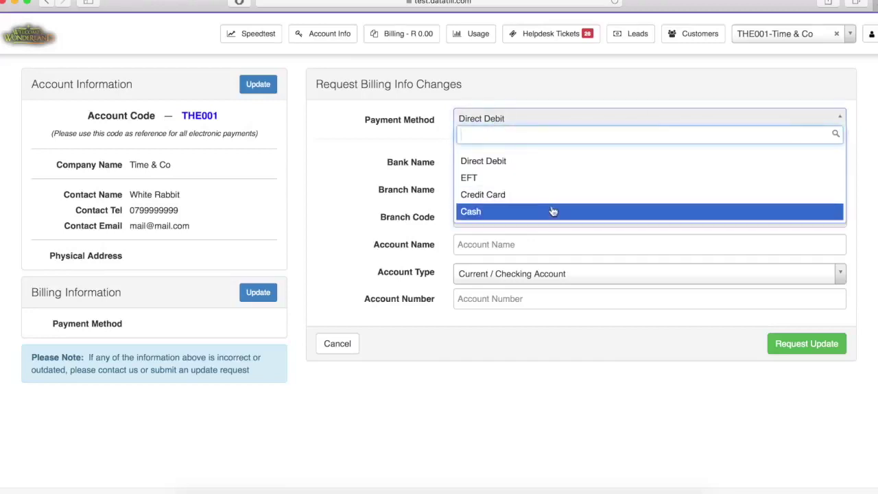
{"action": "left_click", "coordinate": [437, 148]}
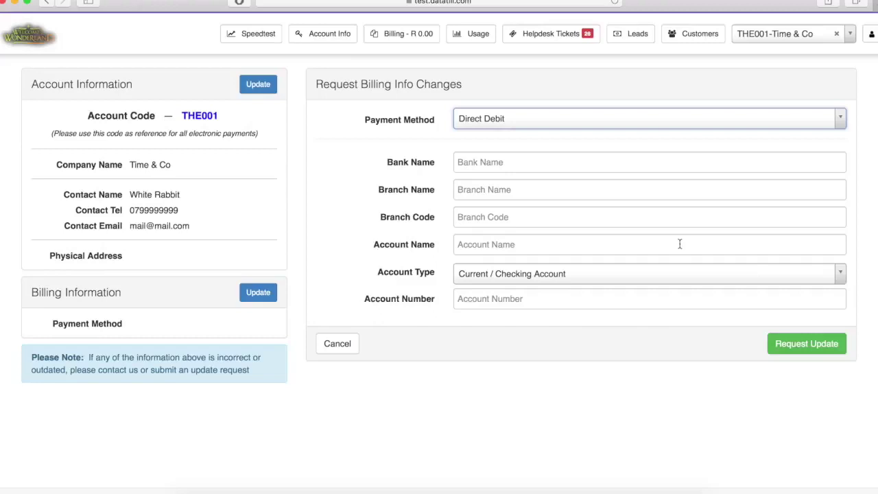
- Open Time & Co's billing summary, read through the invoice dated 2018-06-30, and close the invoice
{"action": "left_click", "coordinate": [410, 34]}
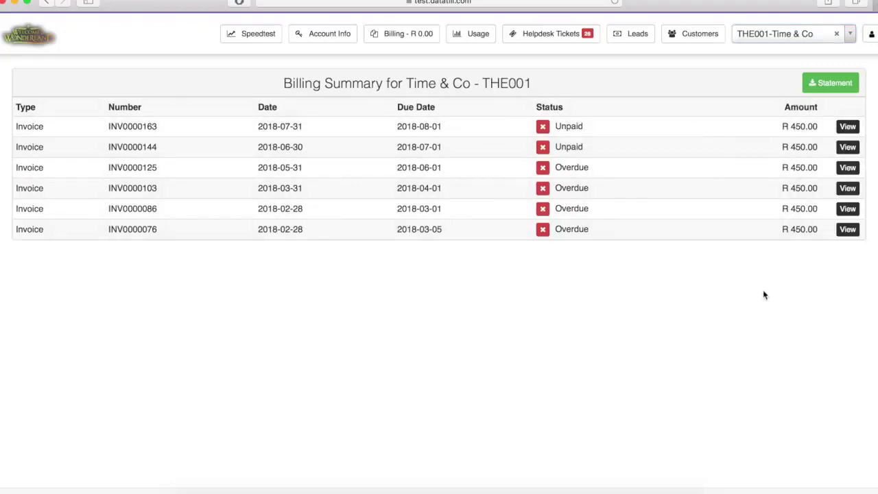
{"action": "left_click", "coordinate": [847, 147]}
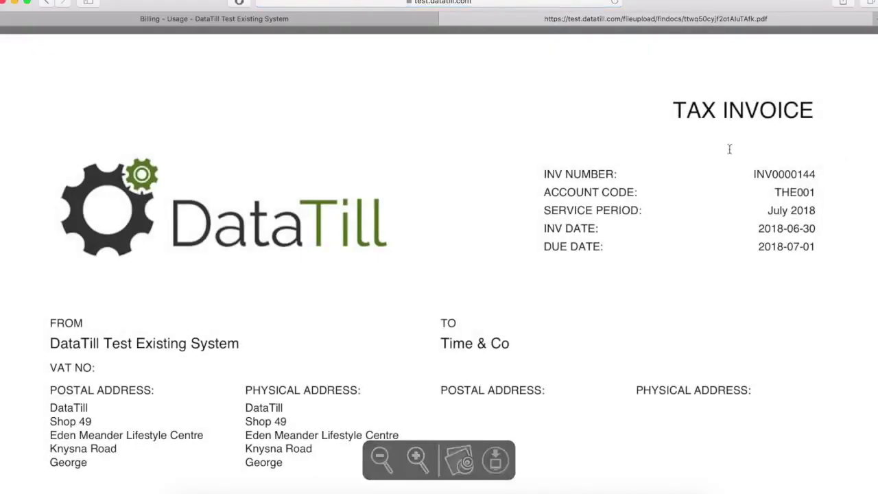
{"action": "scroll", "coordinate": [503, 107], "scroll_direction": "down", "scroll_amount": 5}
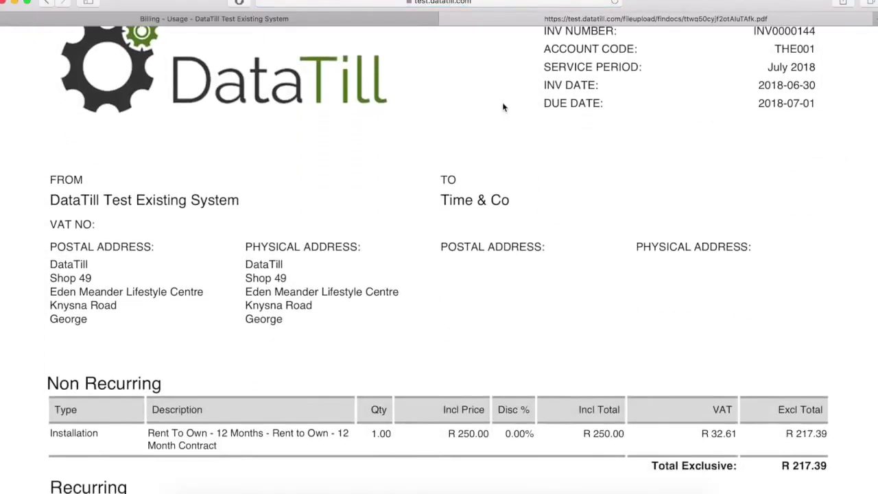
{"action": "scroll", "coordinate": [503, 107], "scroll_direction": "down", "scroll_amount": 9}
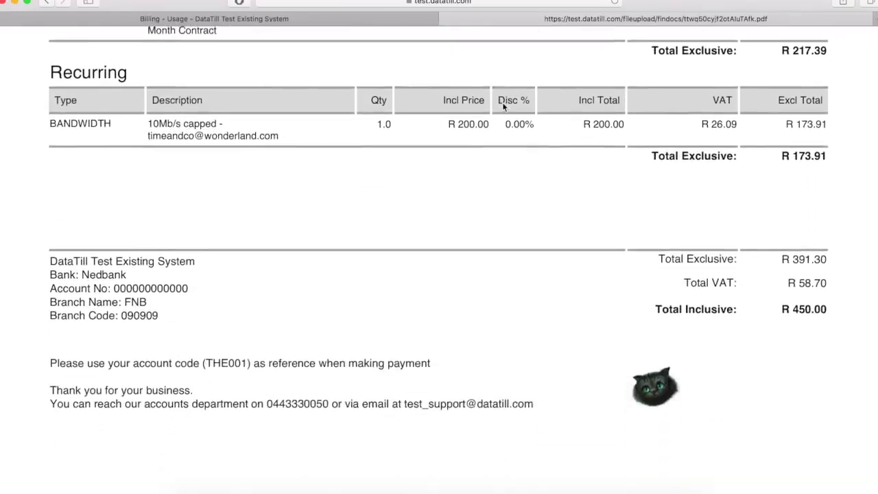
{"action": "scroll", "coordinate": [503, 107], "scroll_direction": "down", "scroll_amount": 4}
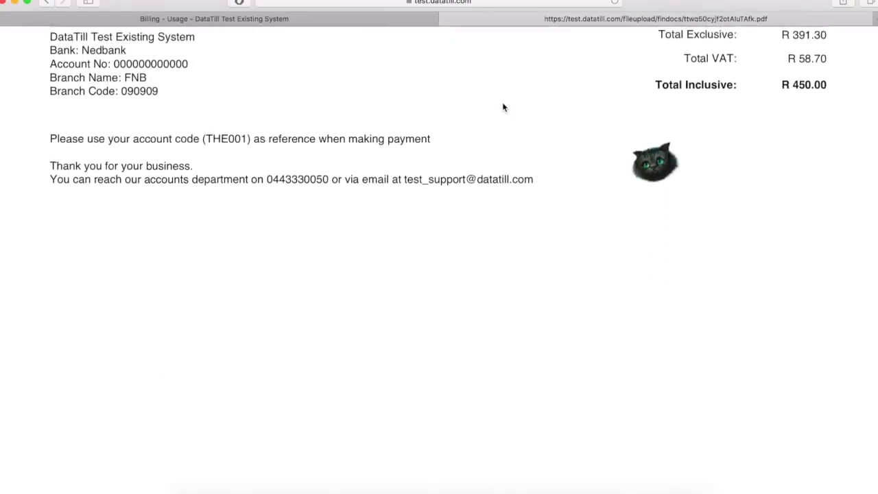
{"action": "scroll", "coordinate": [503, 107], "scroll_direction": "up", "scroll_amount": 15}
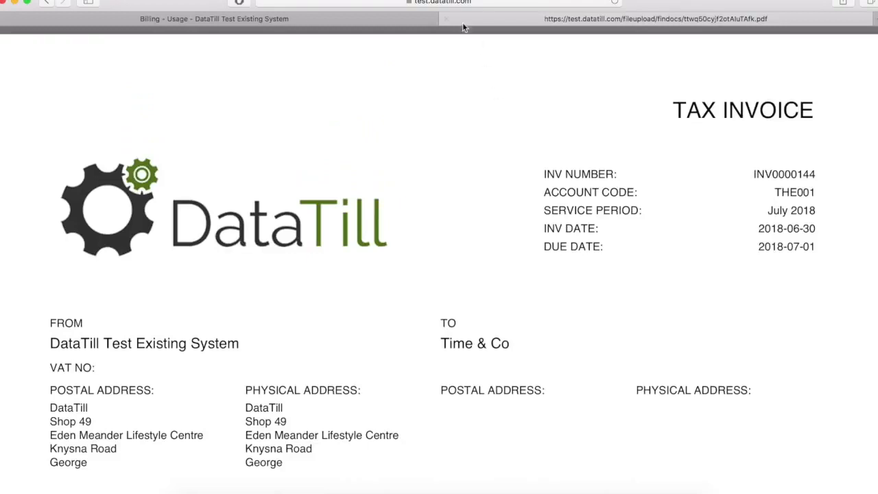
{"action": "left_click", "coordinate": [444, 19]}
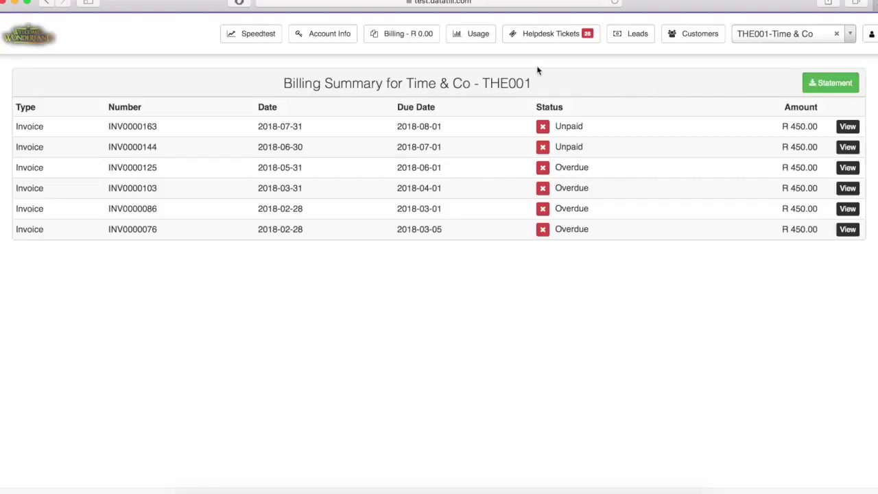
- Open the usage details and filter them by the individual customer listed directly after Time & Co
{"action": "left_click", "coordinate": [479, 40]}
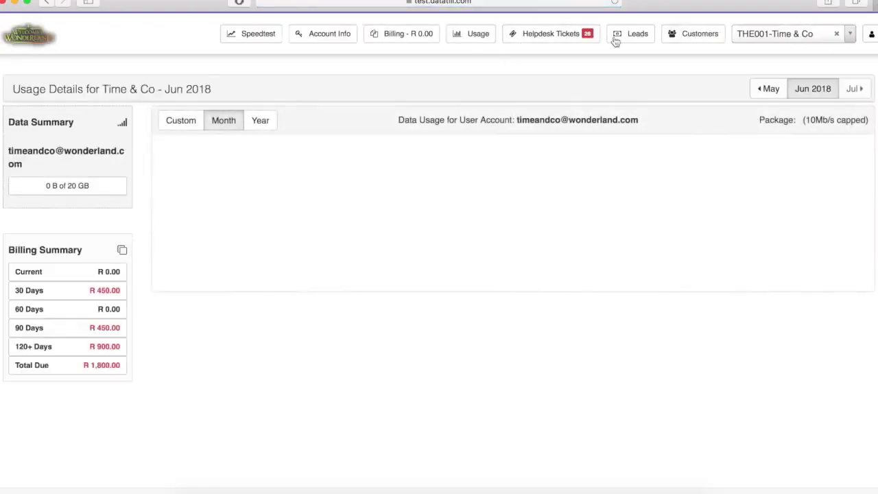
{"action": "left_click", "coordinate": [768, 40]}
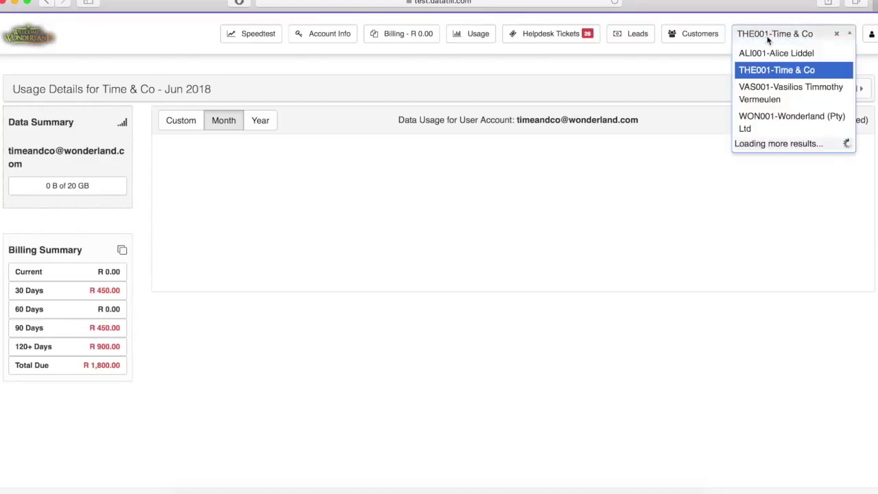
{"action": "left_click", "coordinate": [808, 94]}
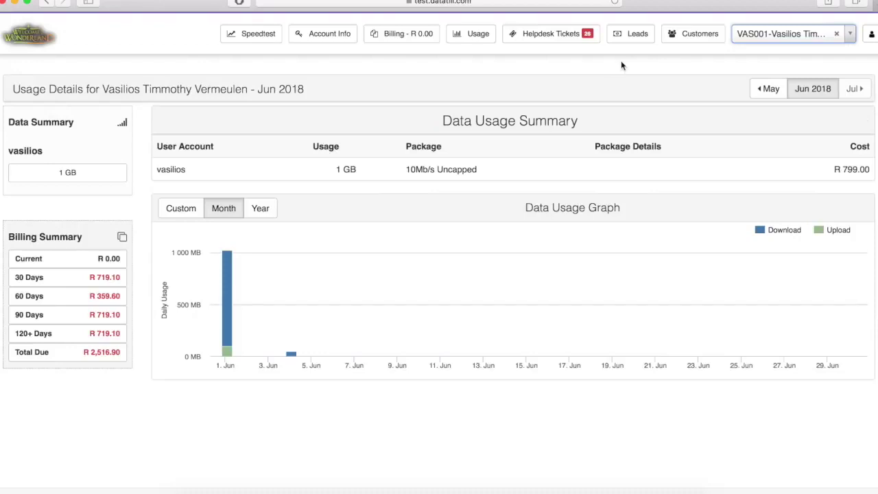
- Show the customer's May 2018 usage, view the first user account's data, and return to the overall data summary
{"action": "left_click", "coordinate": [775, 91]}
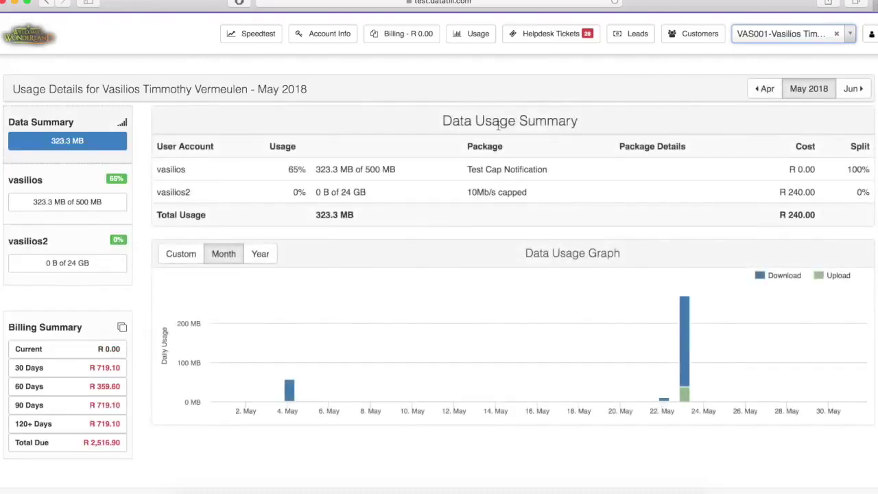
{"action": "left_click", "coordinate": [87, 182]}
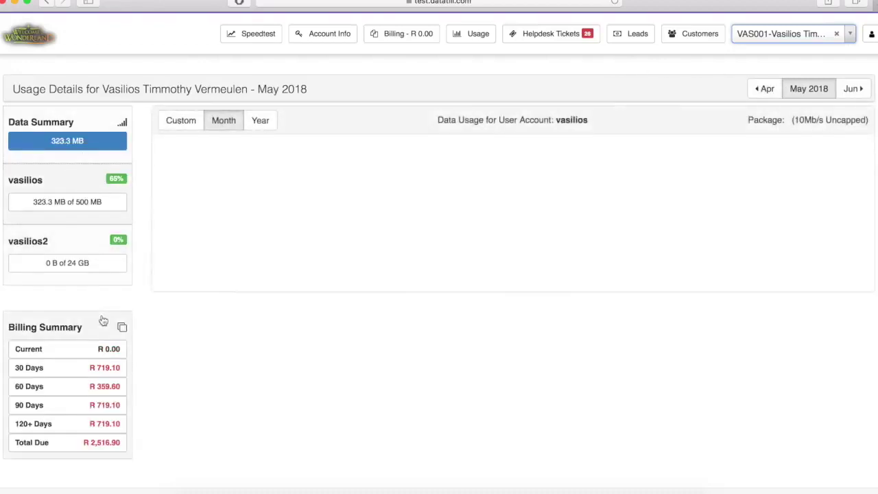
{"action": "left_click", "coordinate": [92, 117]}
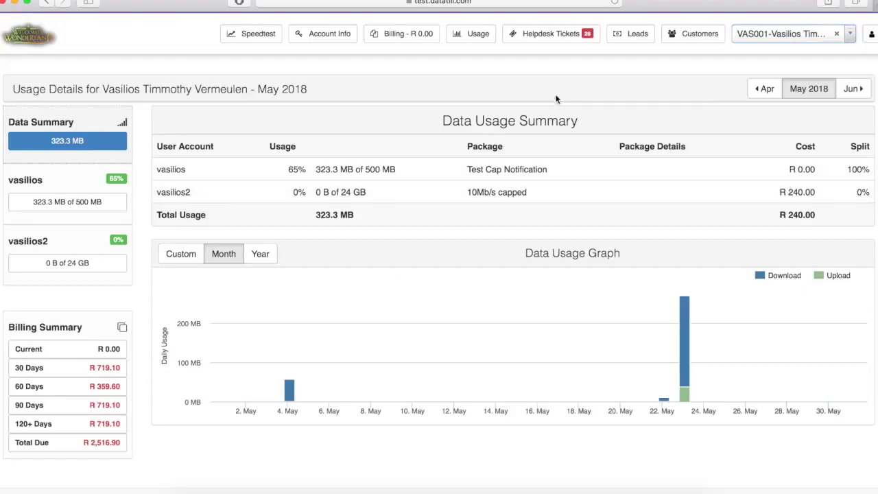
- Open the helpdesk tickets and filter them by customer Wonderland (Pty) Ltd
{"action": "left_click", "coordinate": [563, 33]}
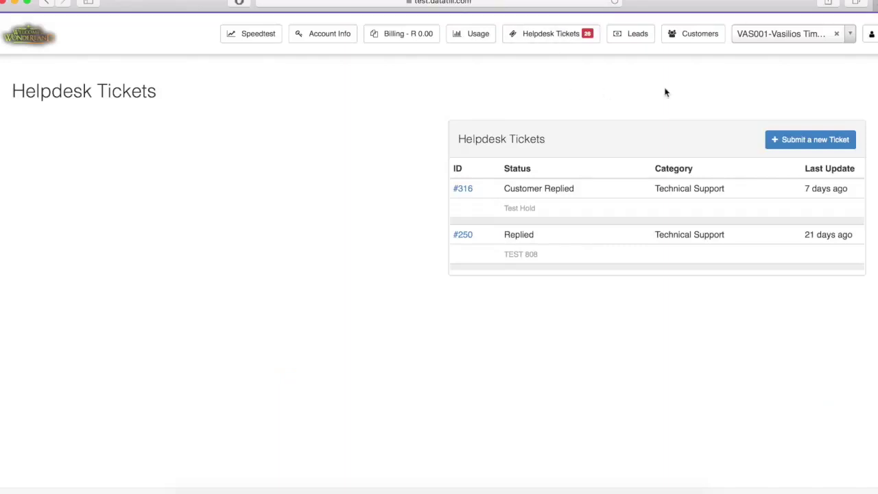
{"action": "left_click", "coordinate": [807, 37]}
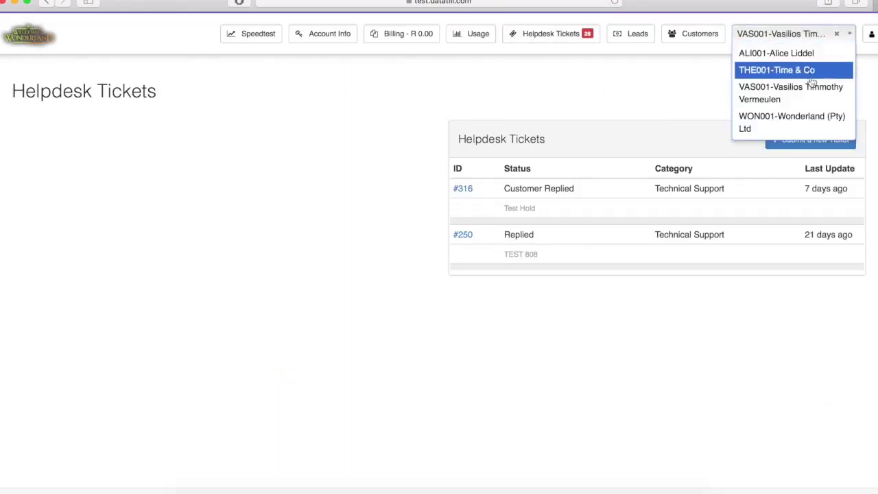
{"action": "left_click", "coordinate": [694, 104]}
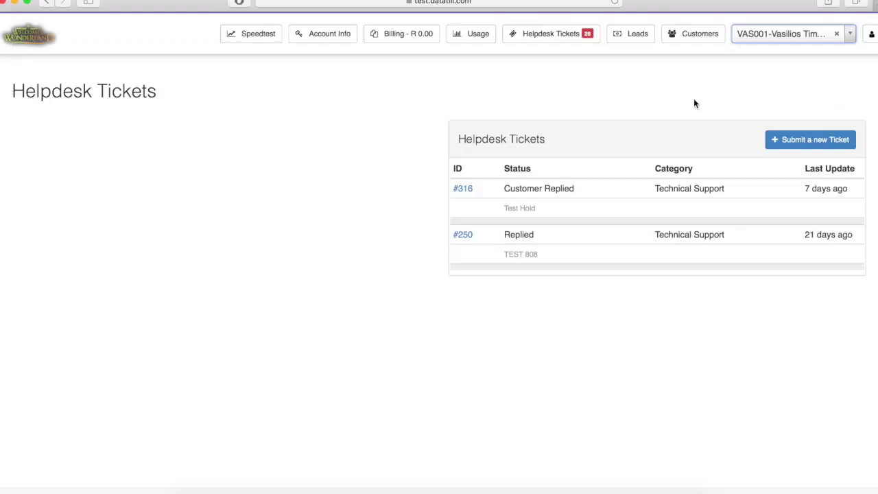
{"action": "left_click", "coordinate": [837, 34]}
{"action": "left_click", "coordinate": [811, 43]}
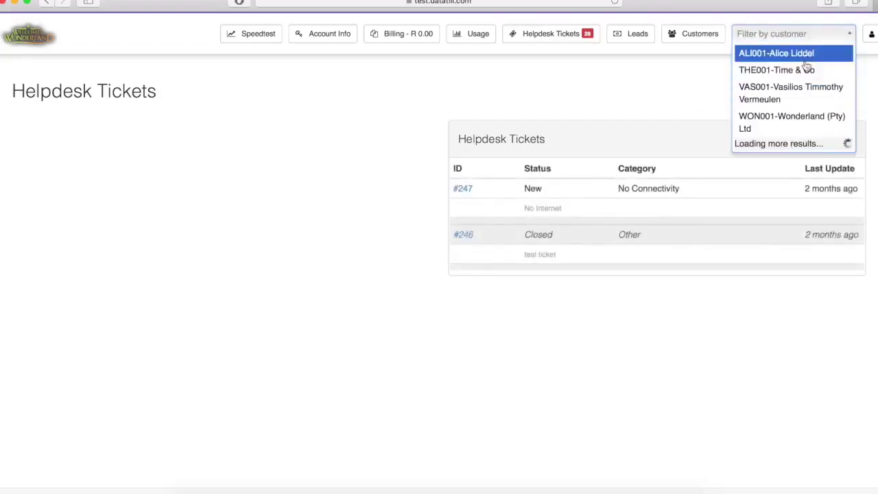
{"action": "left_click", "coordinate": [807, 122]}
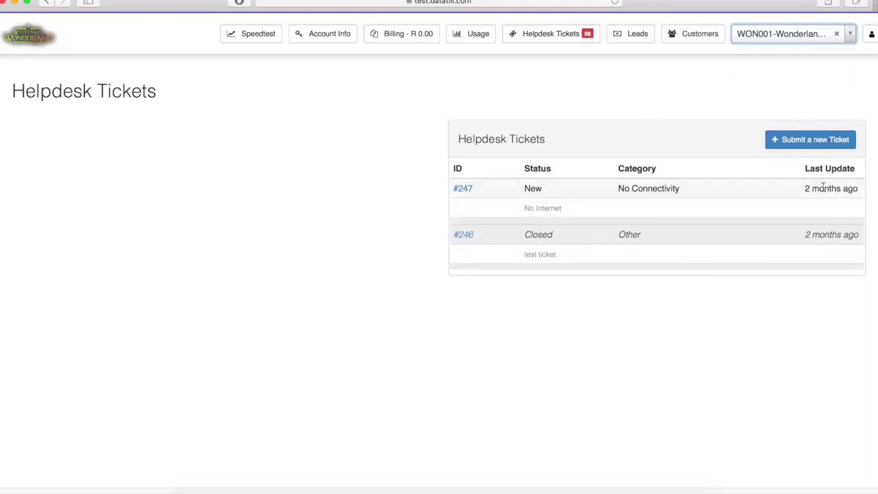
- Try to submit a new ticket with department Call Center and category Client Request, leaving title and details empty, and close the form
{"action": "left_click", "coordinate": [805, 146]}
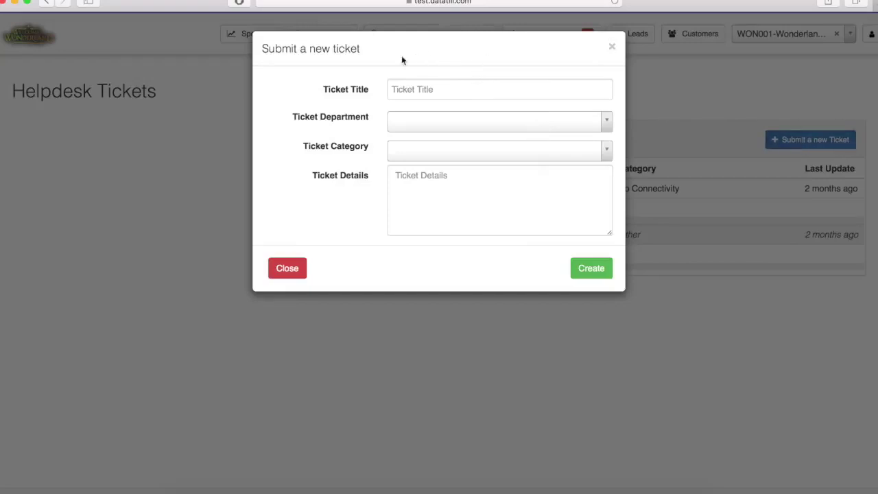
{"action": "left_click", "coordinate": [404, 123]}
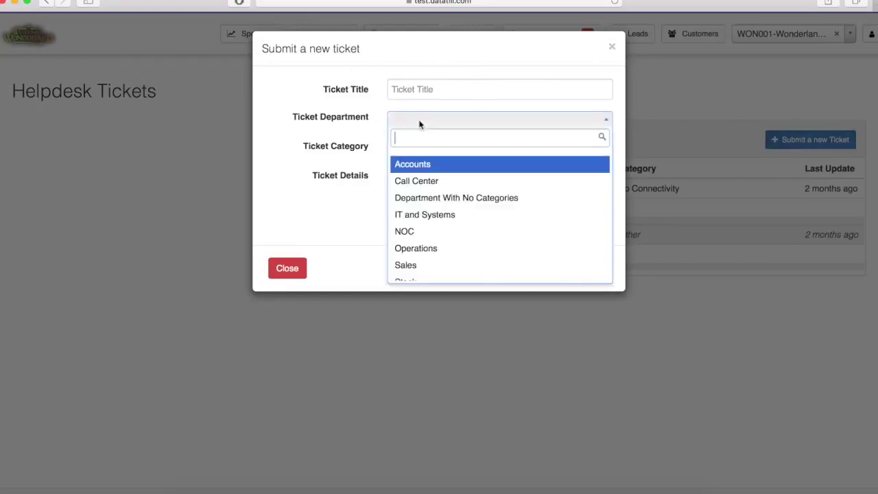
{"action": "left_click", "coordinate": [437, 179]}
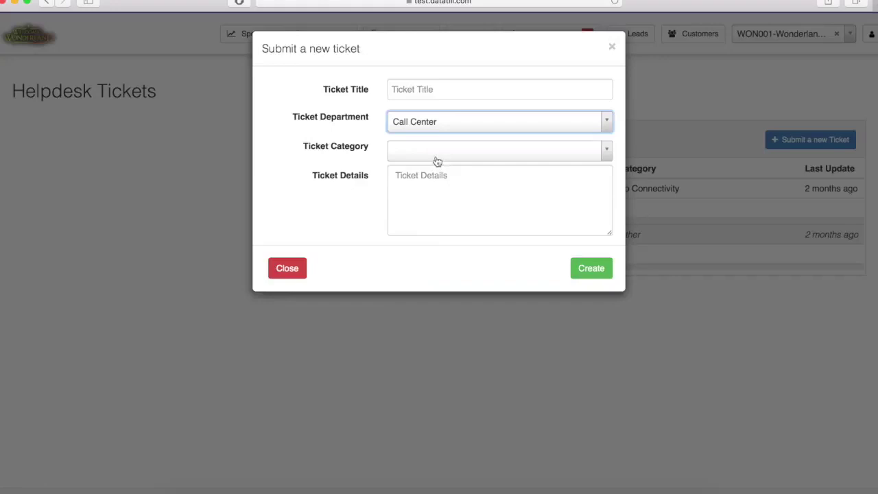
{"action": "left_click", "coordinate": [436, 155]}
{"action": "left_click", "coordinate": [451, 195]}
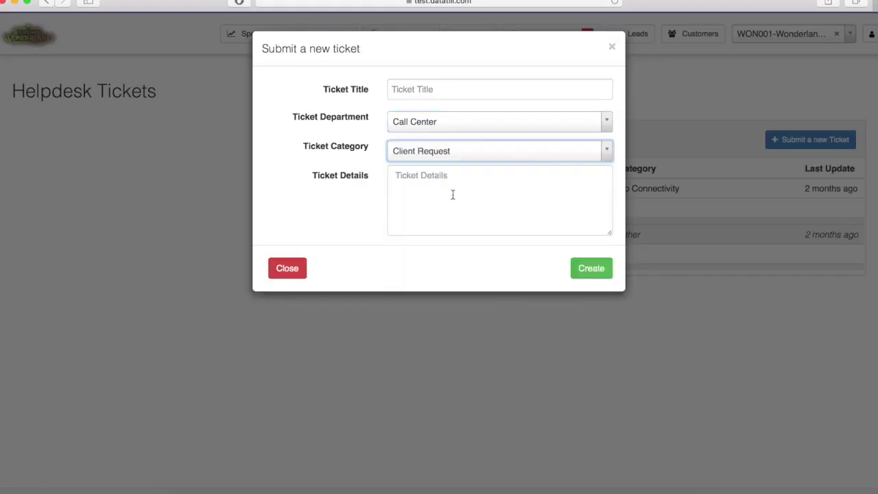
{"action": "left_click", "coordinate": [451, 187]}
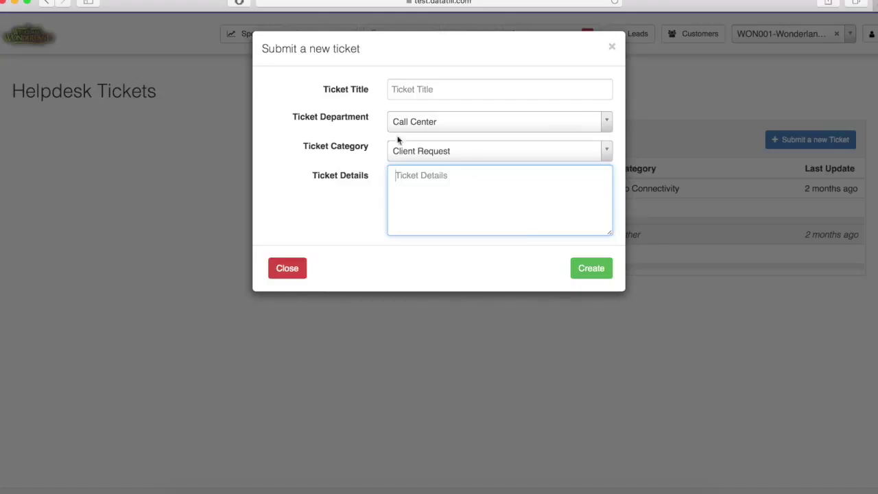
{"action": "left_click", "coordinate": [600, 269]}
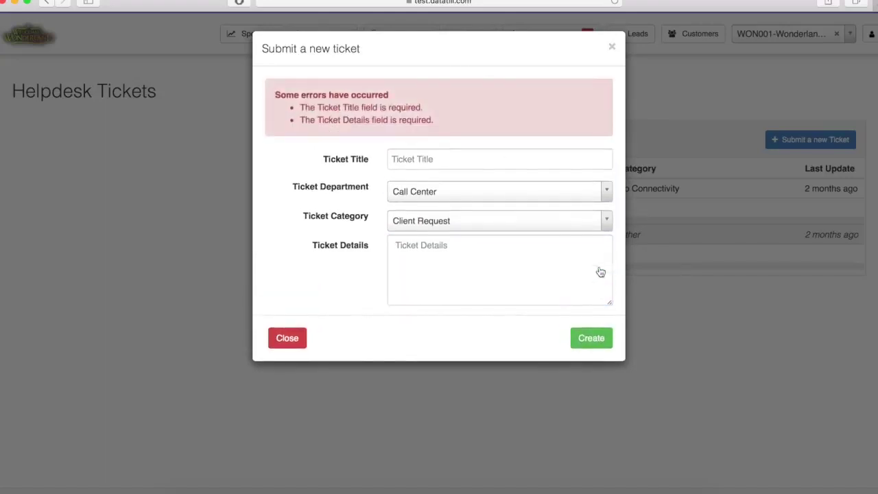
{"action": "left_click", "coordinate": [401, 160]}
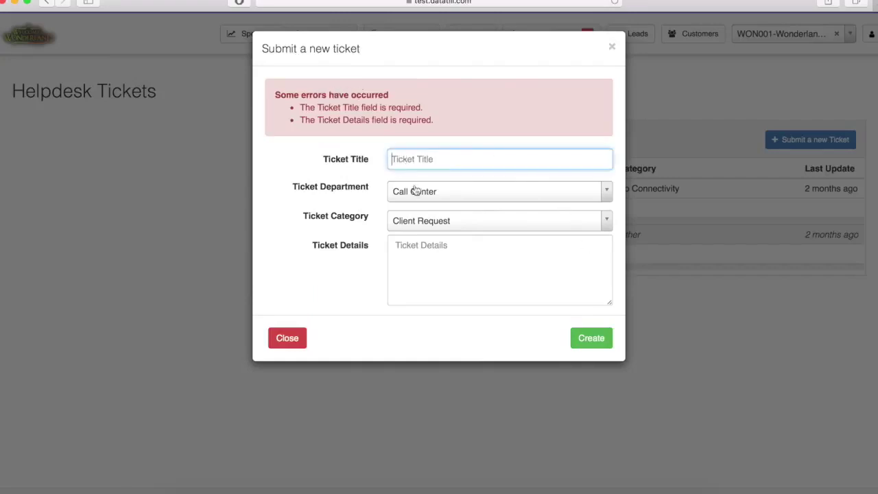
{"action": "left_click", "coordinate": [613, 45]}
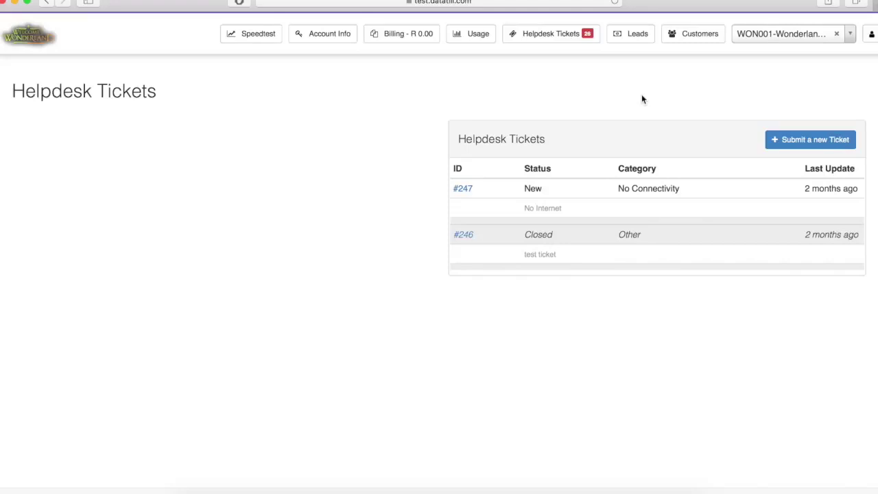
- Open the No Internet ticket from the helpdesk list and read through its details
{"action": "left_click", "coordinate": [463, 187]}
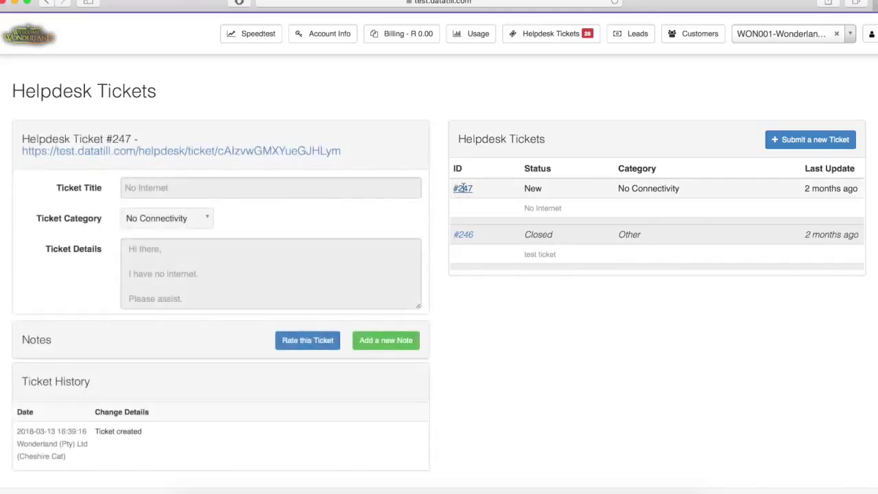
{"action": "scroll", "coordinate": [419, 165], "scroll_direction": "down", "scroll_amount": 1}
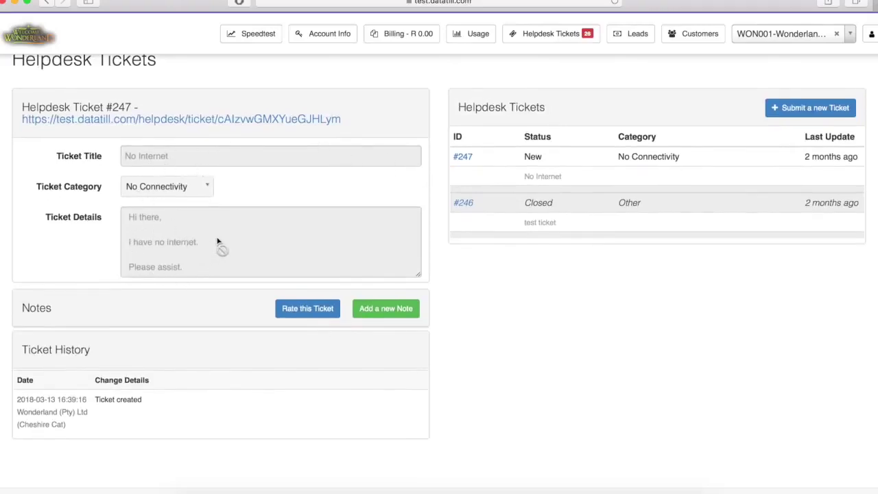
{"action": "scroll", "coordinate": [218, 244], "scroll_direction": "down", "scroll_amount": 3}
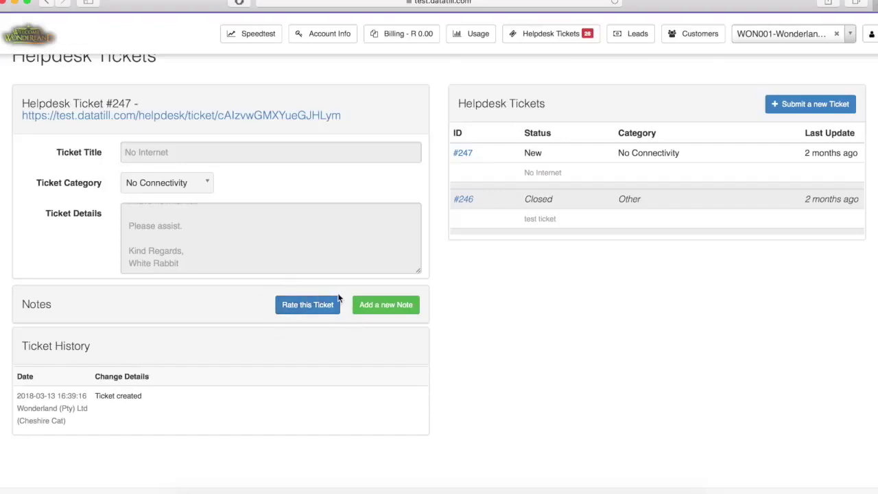
- Add the note "Hey there" to the No Internet ticket
{"action": "left_click", "coordinate": [415, 310]}
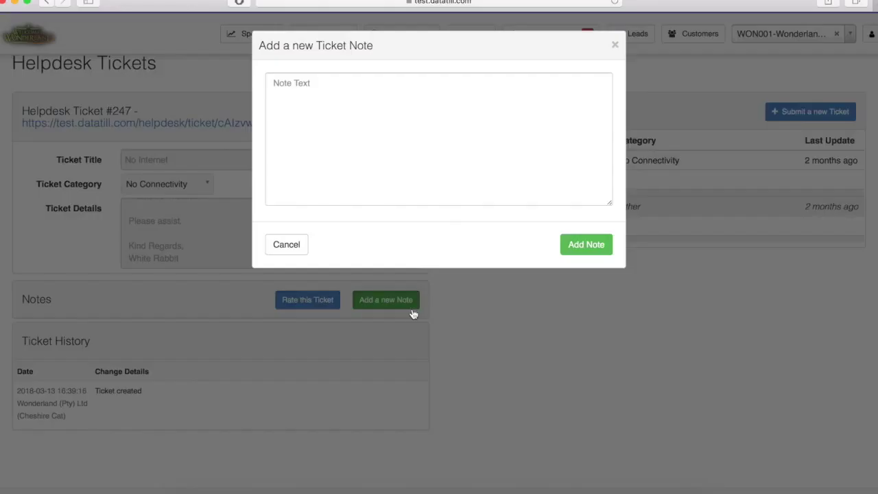
{"action": "left_click", "coordinate": [397, 139]}
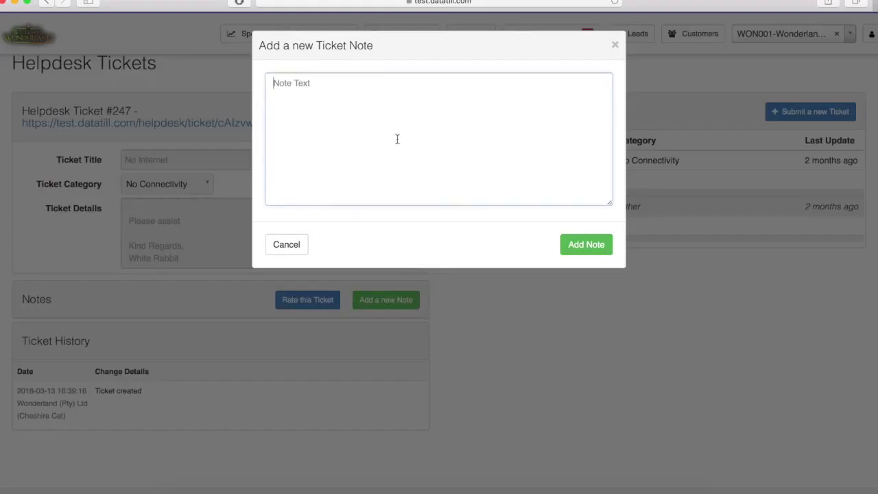
{"action": "type", "text": "Hey"}
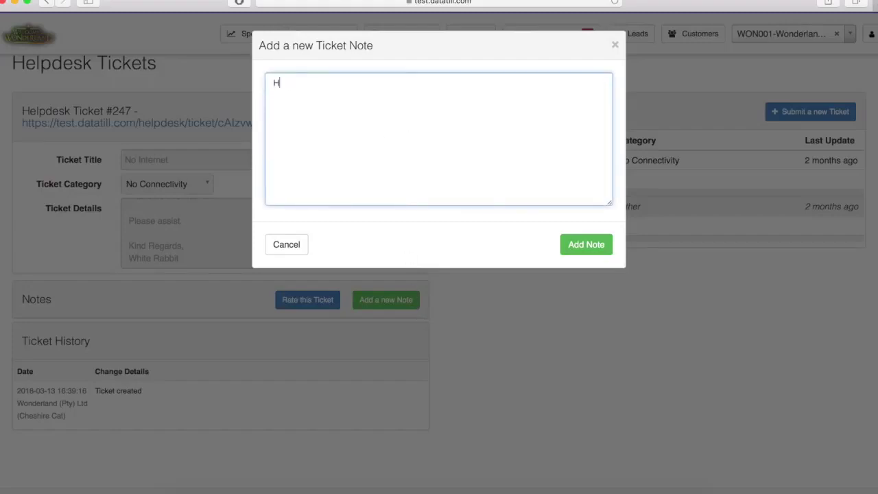
{"action": "type", "text": " there"}
{"action": "left_click", "coordinate": [575, 256]}
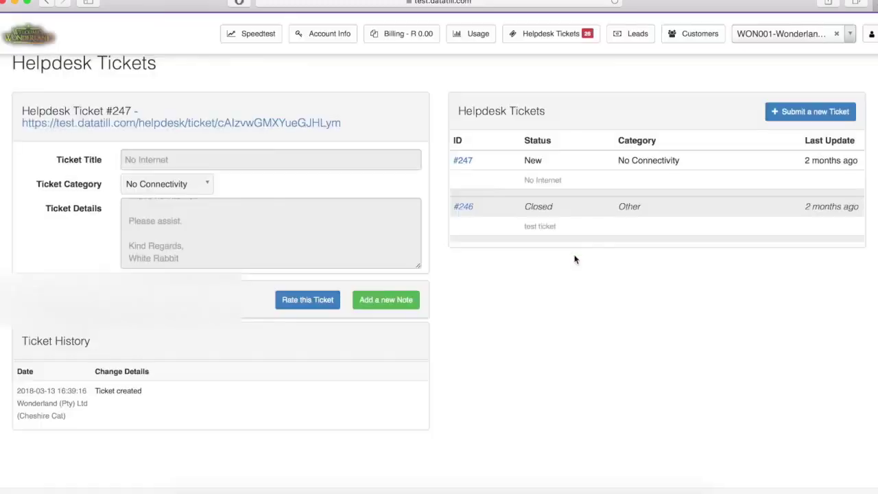
{"action": "scroll", "coordinate": [504, 298], "scroll_direction": "down", "scroll_amount": 1}
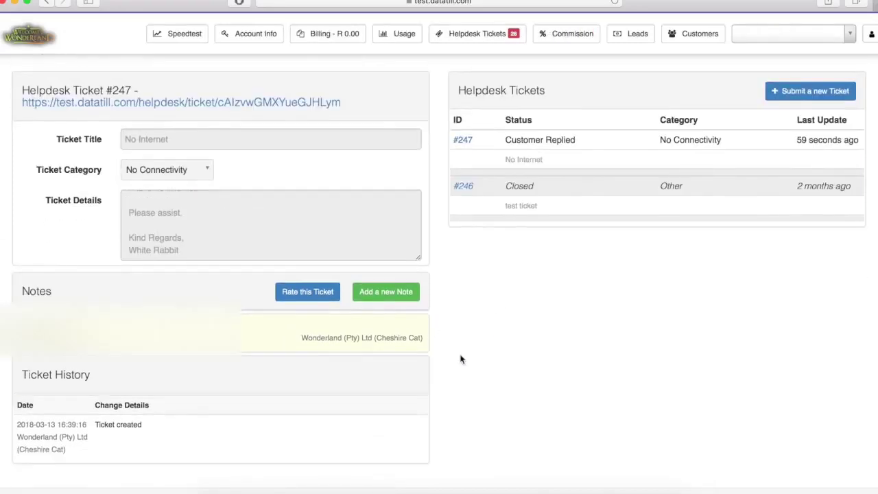
- Open the reseller commission list and look through its entries
{"action": "left_click", "coordinate": [570, 36]}
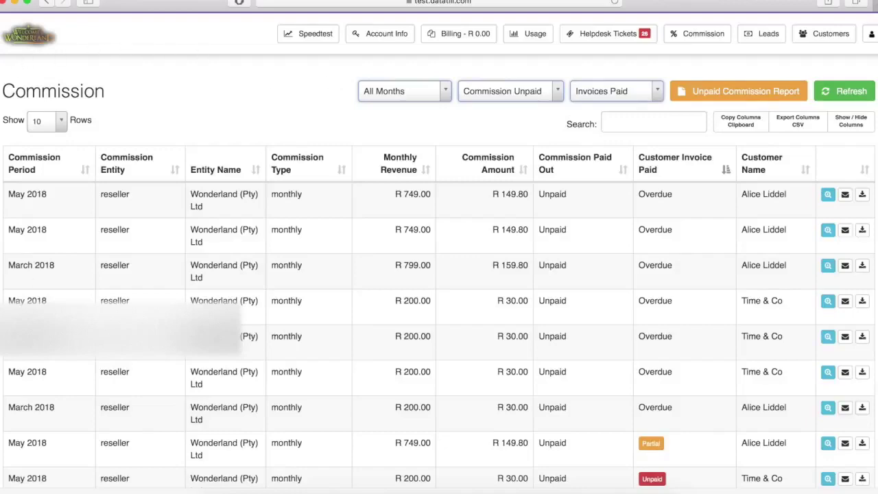
{"action": "scroll", "coordinate": [273, 186], "scroll_direction": "down", "scroll_amount": 3}
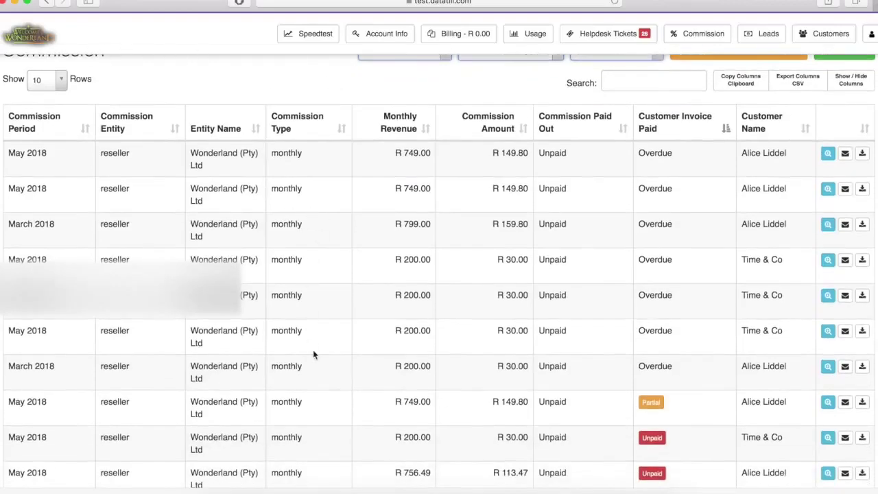
{"action": "scroll", "coordinate": [314, 355], "scroll_direction": "down", "scroll_amount": 3}
{"action": "scroll", "coordinate": [313, 354], "scroll_direction": "up", "scroll_amount": 5}
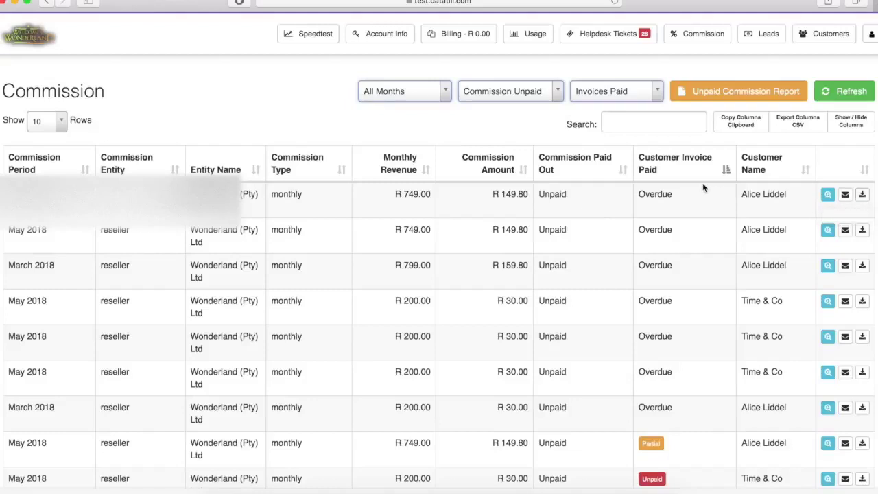
- Generate the unpaid commission report, read through the PDF, and close it to return to the commission list
{"action": "left_click", "coordinate": [707, 88]}
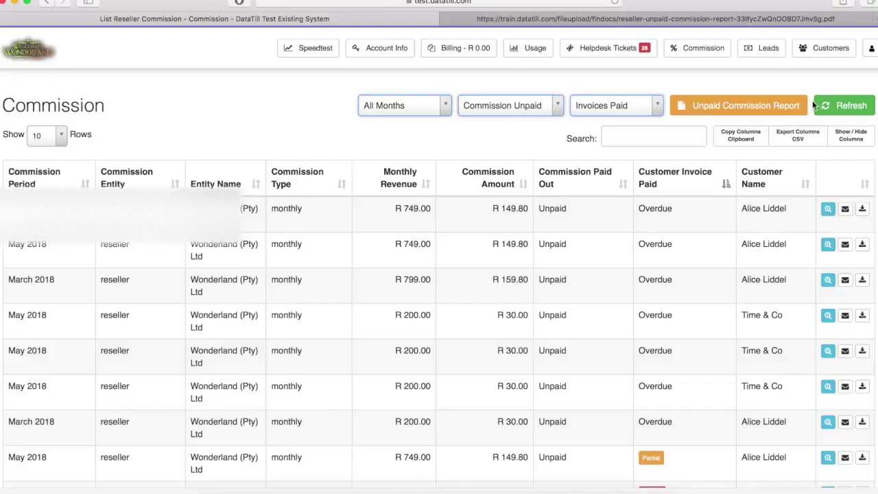
{"action": "left_click", "coordinate": [696, 19]}
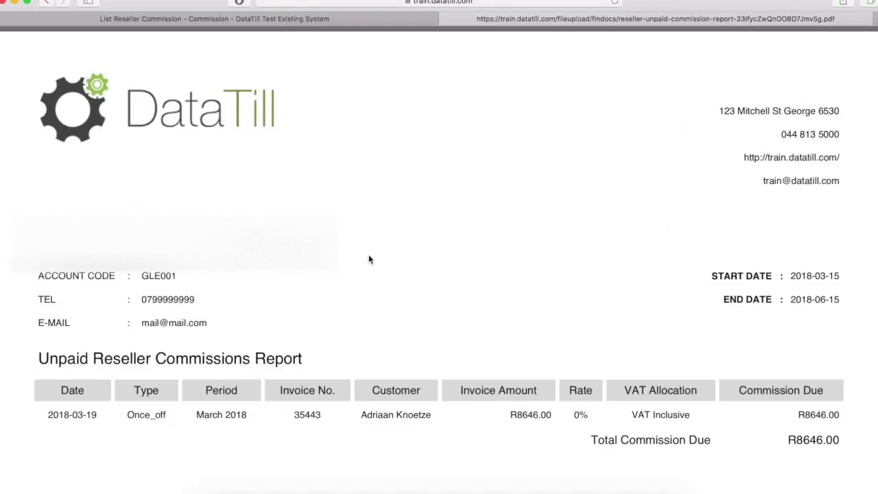
{"action": "scroll", "coordinate": [369, 260], "scroll_direction": "down", "scroll_amount": 5}
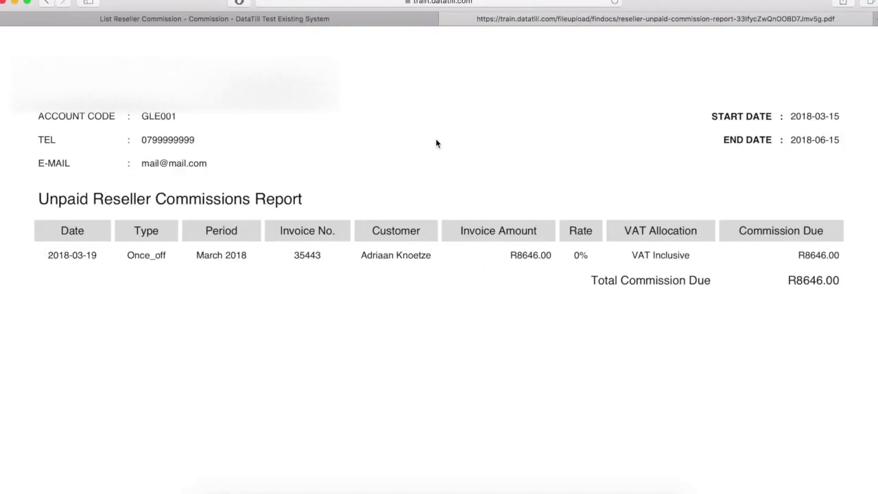
{"action": "scroll", "coordinate": [436, 143], "scroll_direction": "up", "scroll_amount": 5}
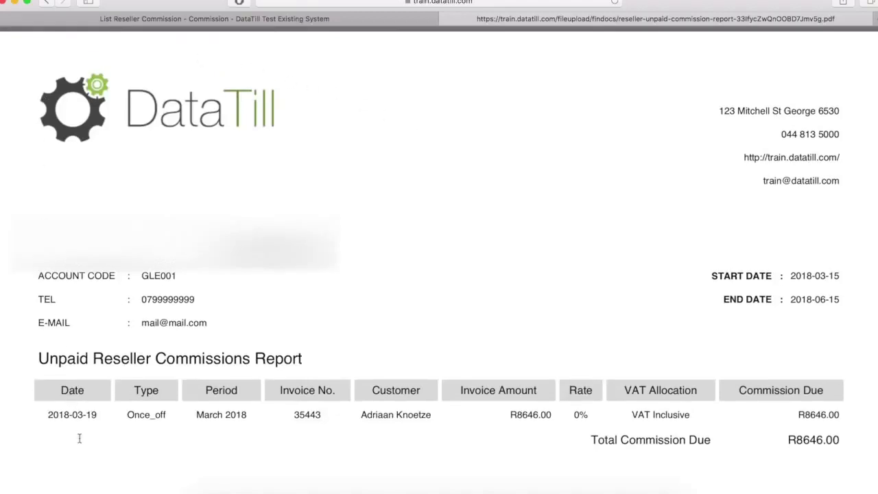
{"action": "scroll", "coordinate": [81, 441], "scroll_direction": "down", "scroll_amount": 5}
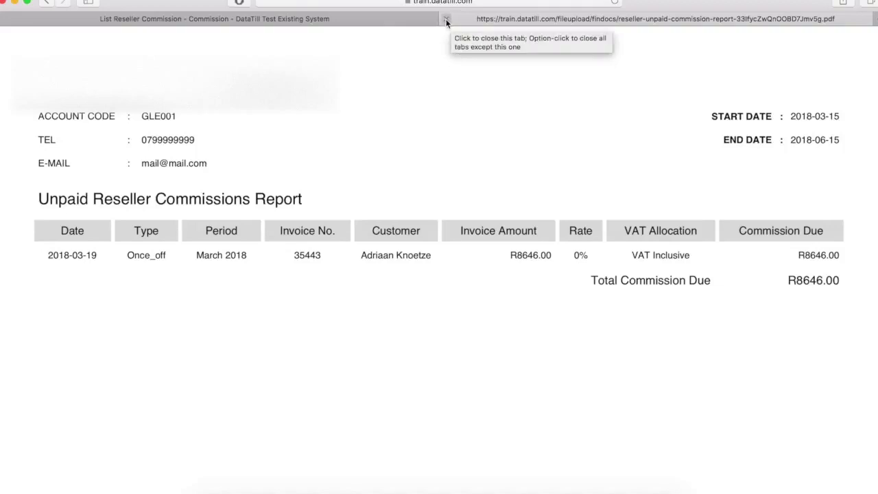
{"action": "left_click", "coordinate": [446, 20]}
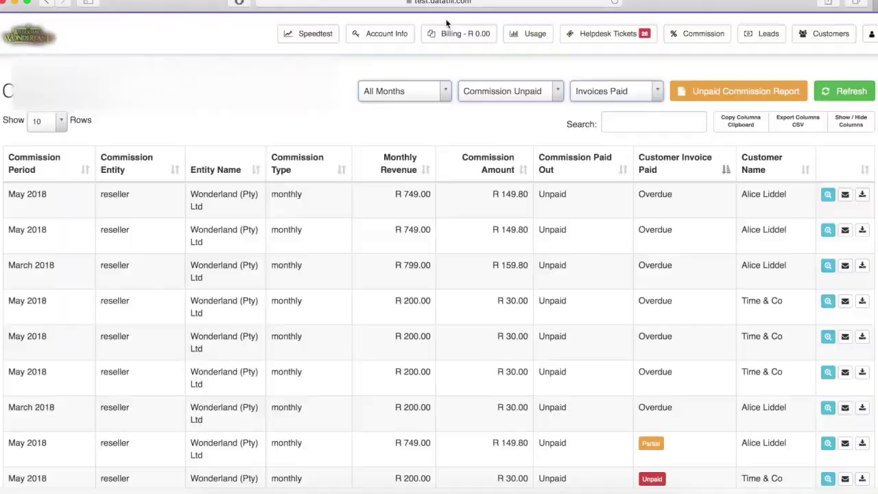
{"action": "left_click", "coordinate": [528, 122]}
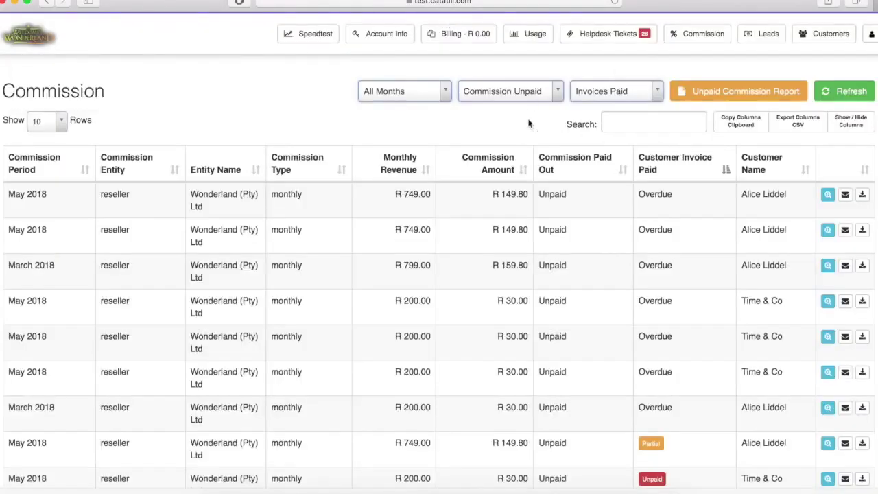
- Review the sales agent and date range filters of the sales leads, and view the calendar events
{"action": "left_click", "coordinate": [768, 39]}
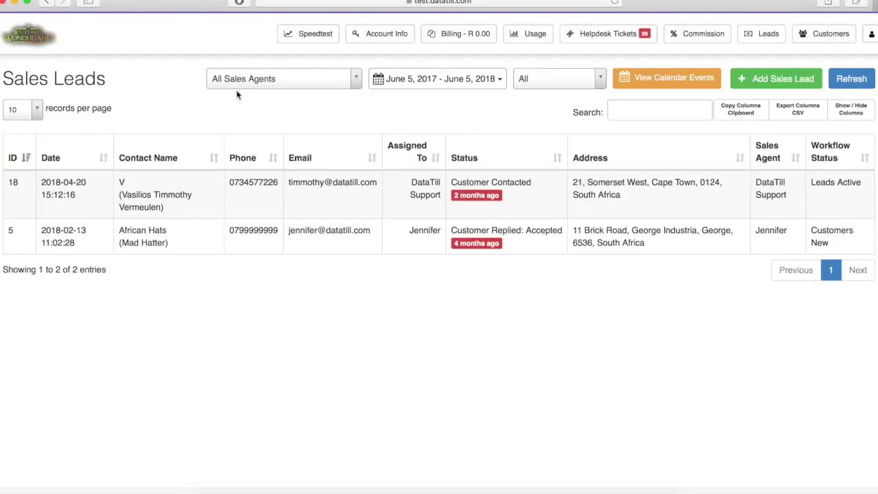
{"action": "left_click", "coordinate": [277, 81]}
{"action": "left_click", "coordinate": [415, 107]}
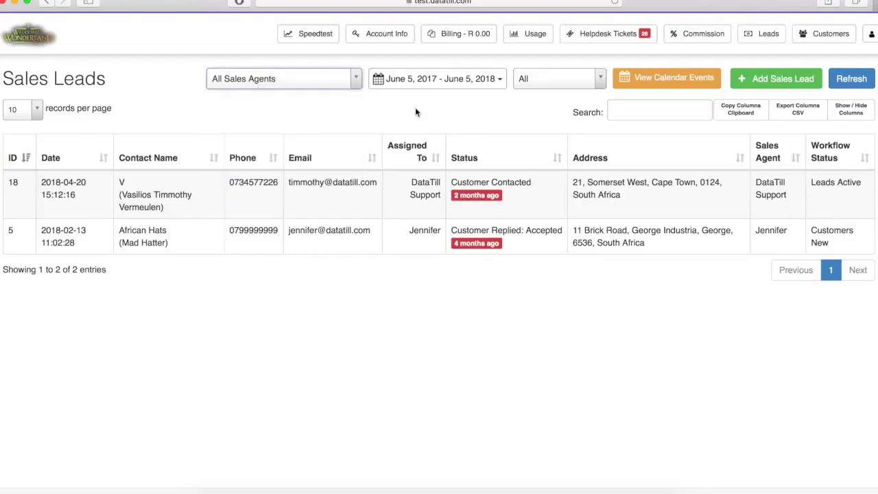
{"action": "left_click", "coordinate": [460, 81]}
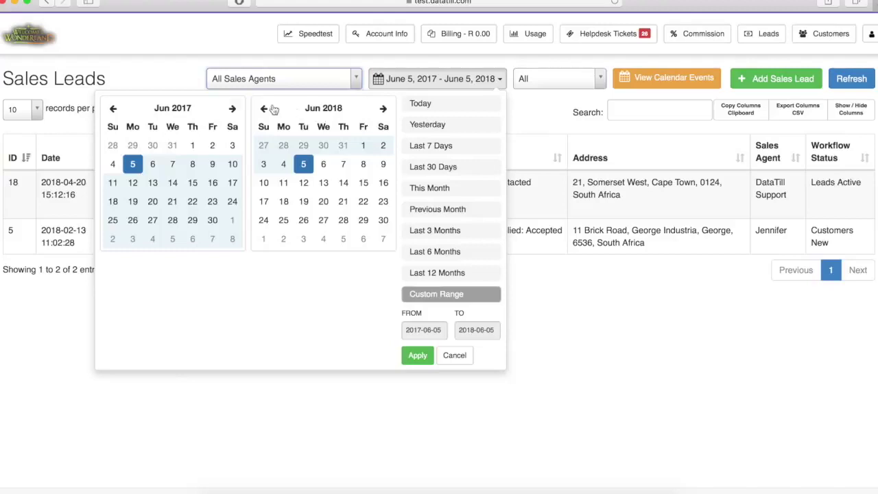
{"action": "left_click", "coordinate": [555, 120]}
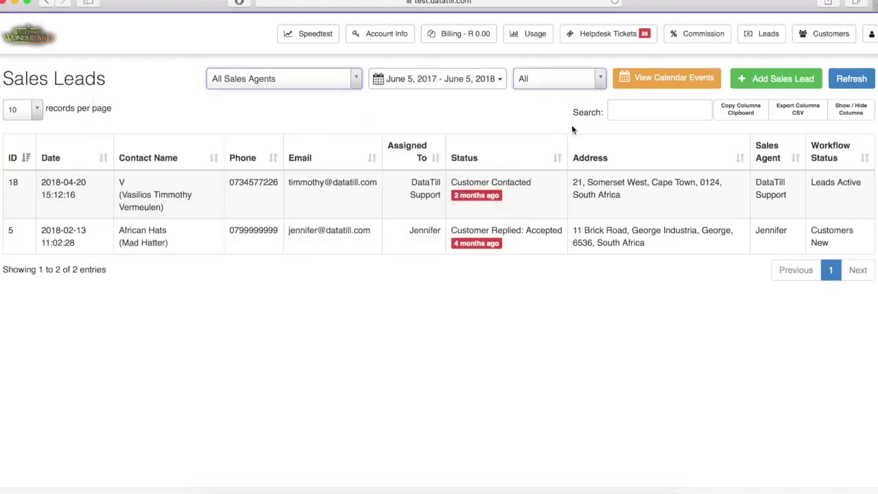
{"action": "left_click", "coordinate": [671, 90]}
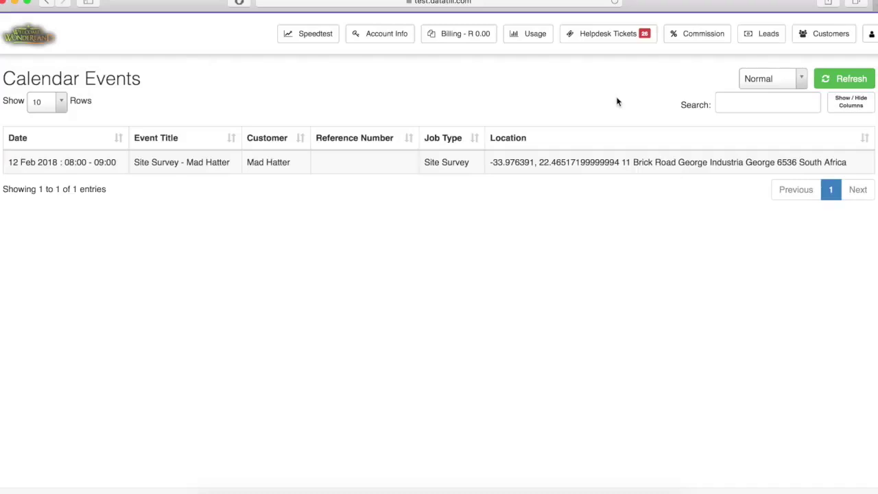
- Open the form for adding a sales lead from the leads list and examine its contact, address and reseller fields
{"action": "left_click", "coordinate": [762, 42]}
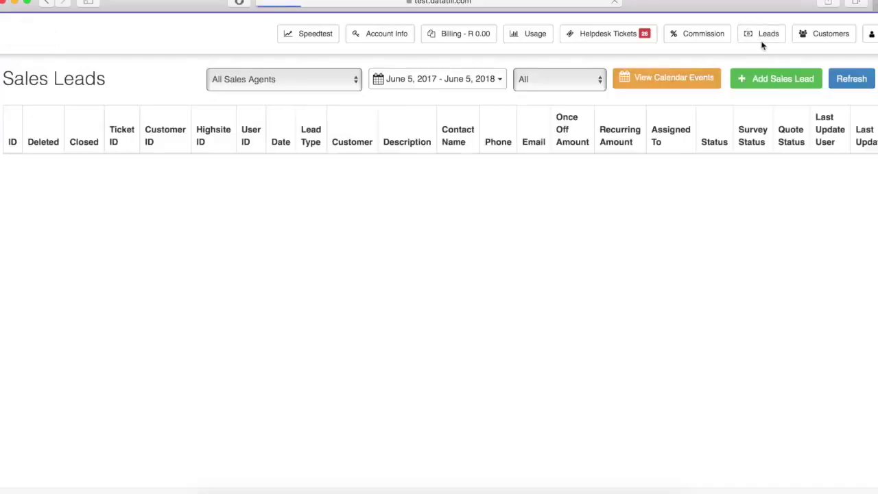
{"action": "left_click", "coordinate": [767, 86]}
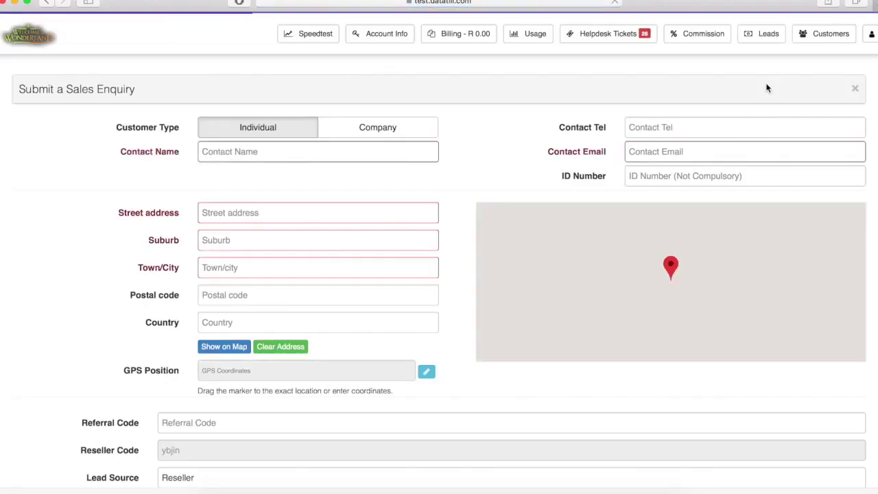
{"action": "scroll", "coordinate": [494, 139], "scroll_direction": "down", "scroll_amount": 5}
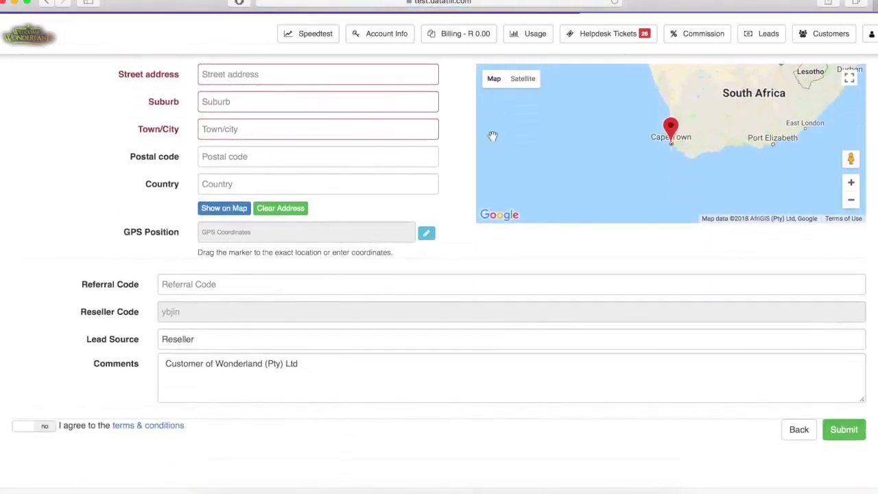
{"action": "scroll", "coordinate": [493, 135], "scroll_direction": "up", "scroll_amount": 2}
{"action": "scroll", "coordinate": [493, 135], "scroll_direction": "up", "scroll_amount": 1}
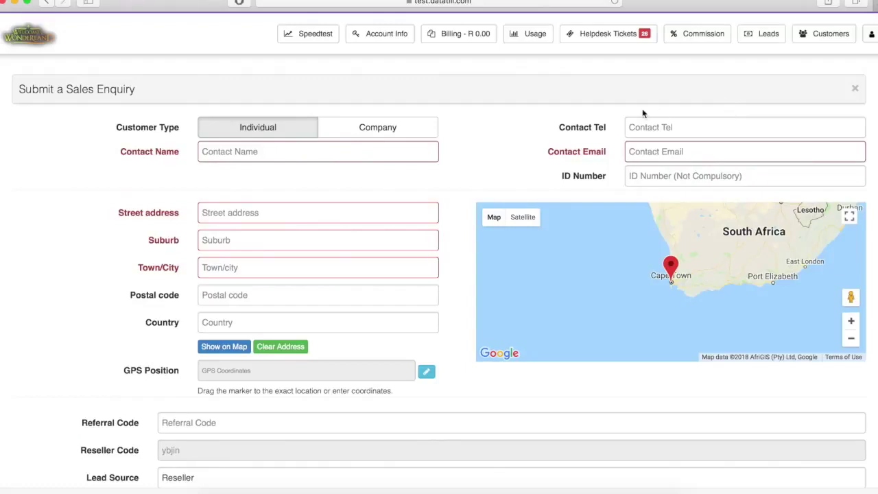
{"action": "scroll", "coordinate": [96, 461], "scroll_direction": "down", "scroll_amount": 1}
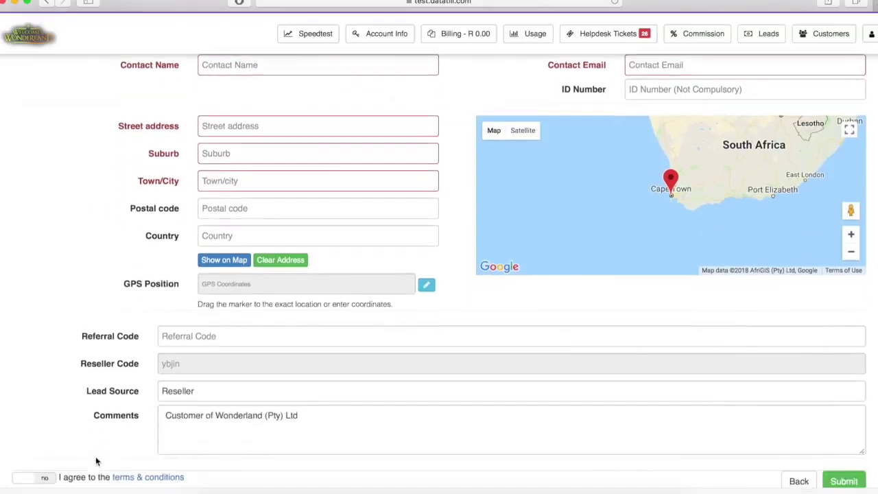
{"action": "scroll", "coordinate": [96, 461], "scroll_direction": "down", "scroll_amount": 1}
{"action": "scroll", "coordinate": [509, 431], "scroll_direction": "up", "scroll_amount": 2}
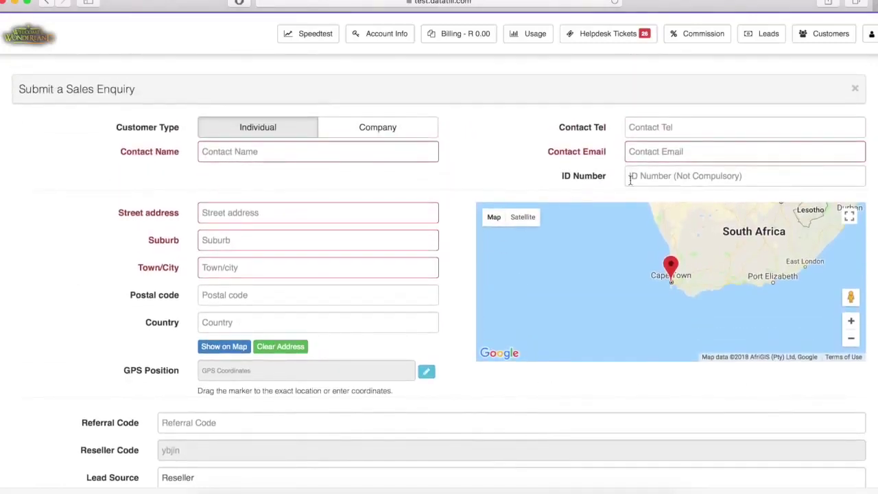
- Open the customers list and show the customer data usage overview
{"action": "left_click", "coordinate": [802, 42]}
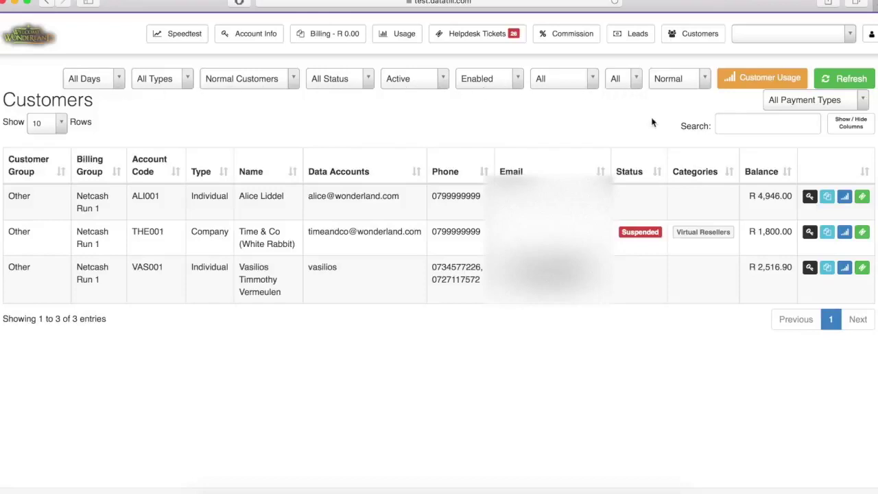
{"action": "left_click", "coordinate": [747, 82]}
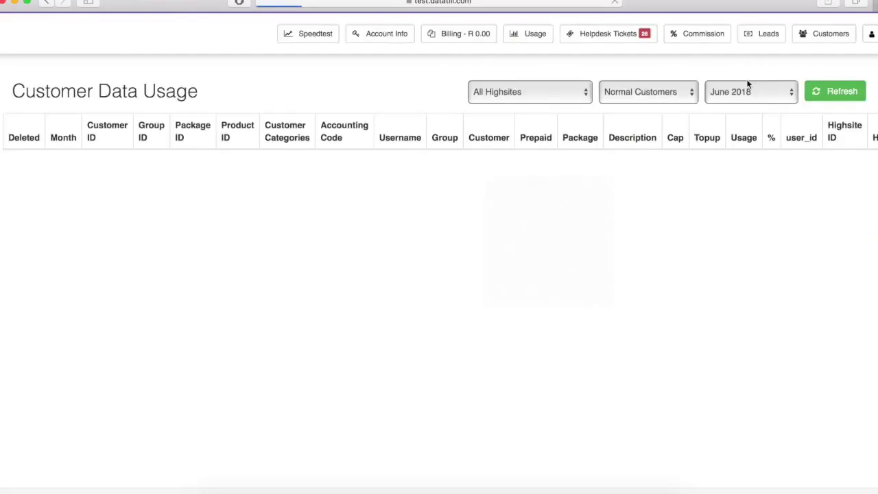